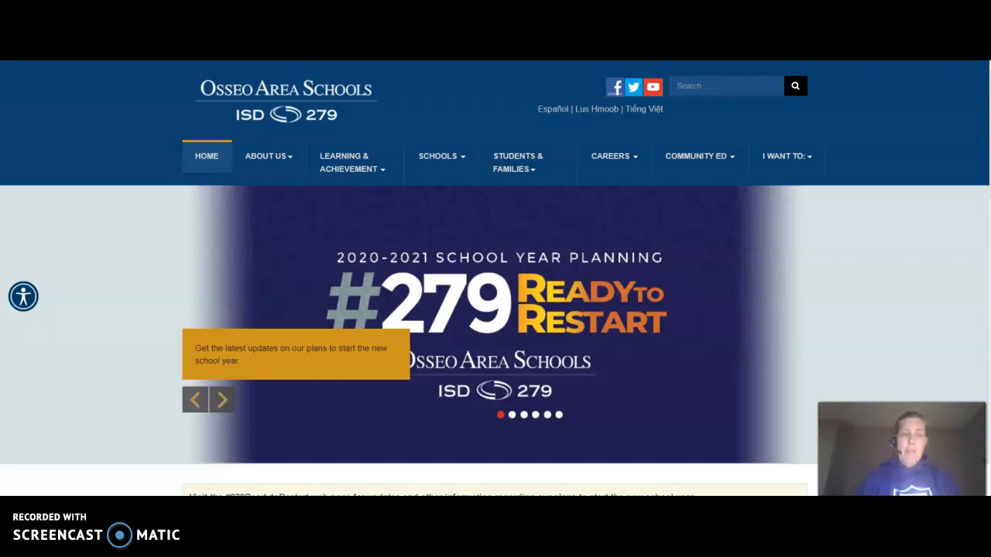
pyautogui.scroll(-4, 495, 310)
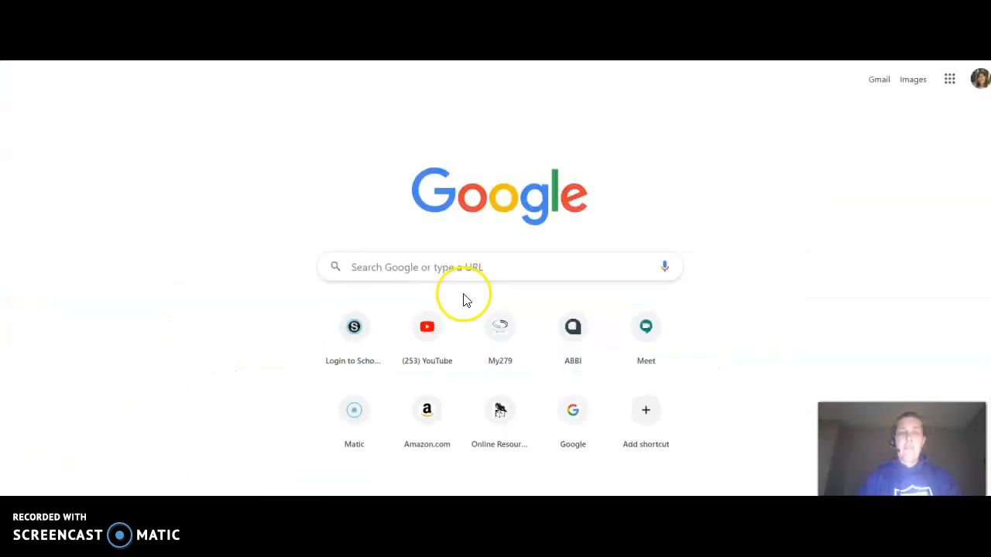
pyautogui.click(427, 267)
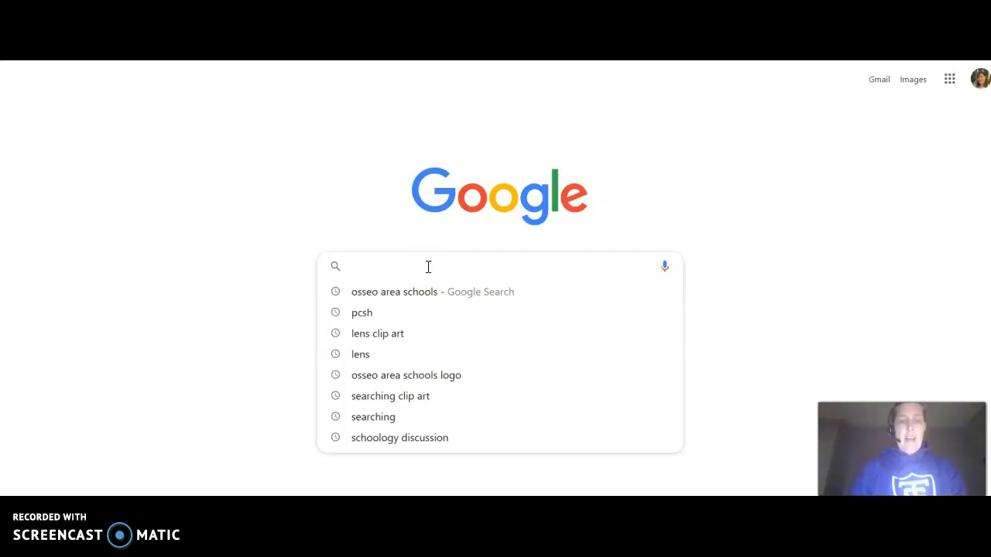
pyautogui.write('www')
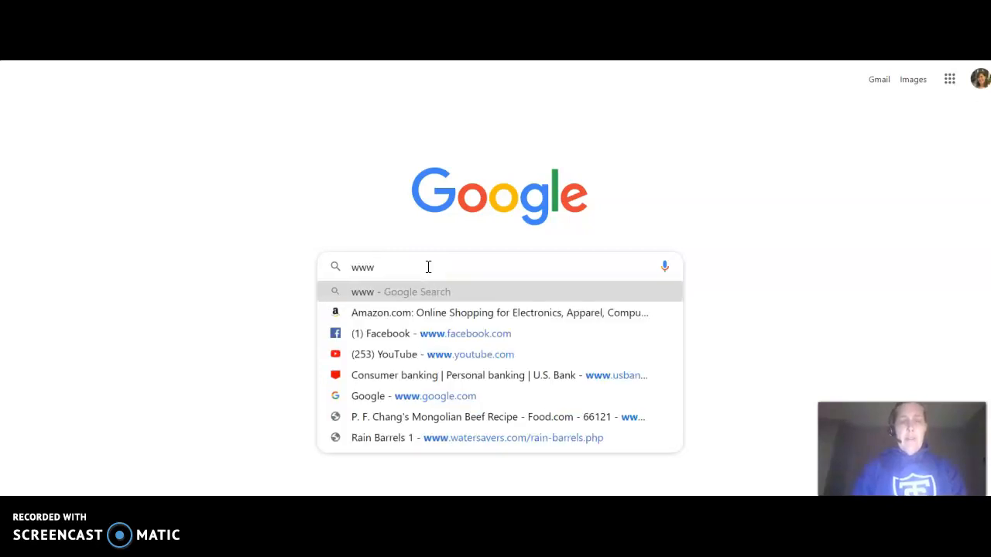
pyautogui.write('.schoology.')
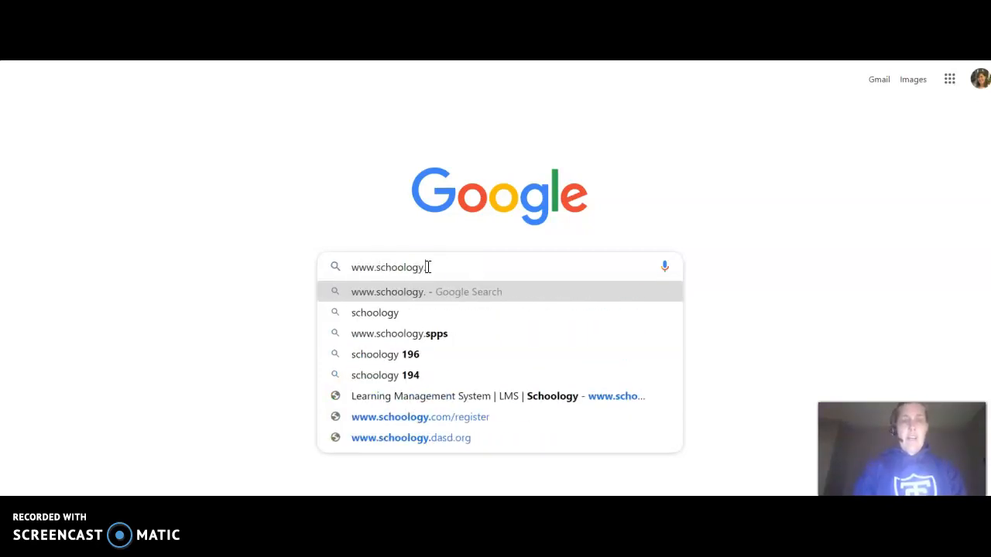
pyautogui.write('com')
pyautogui.press('Return')
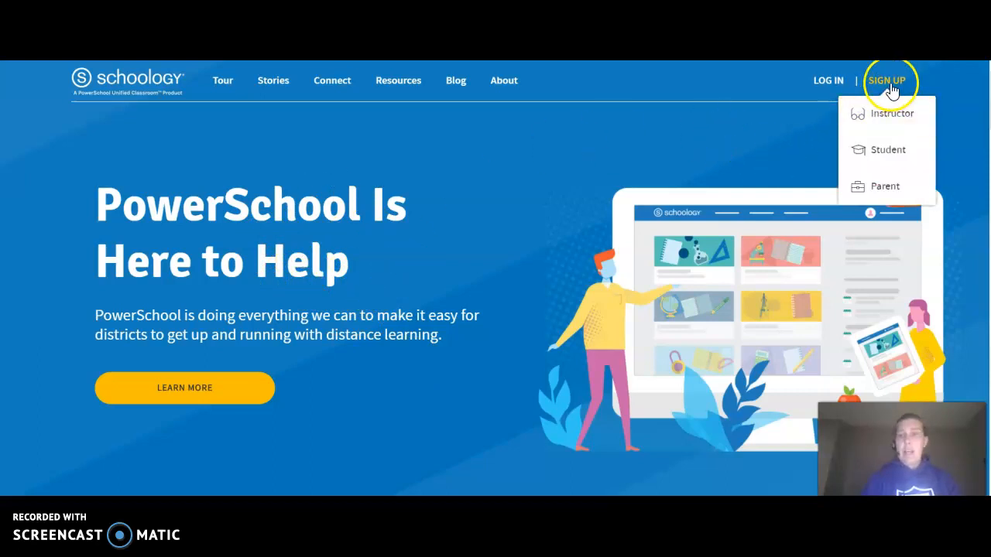
pyautogui.moveTo(886, 80)
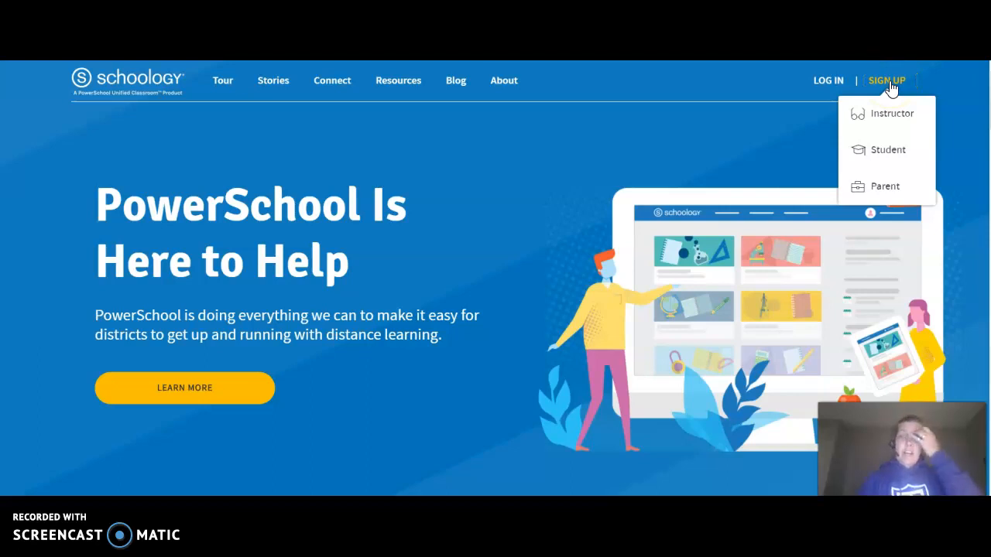
# Step: Choose Parent under SIGN UP to reach the access code form
pyautogui.click(889, 188)
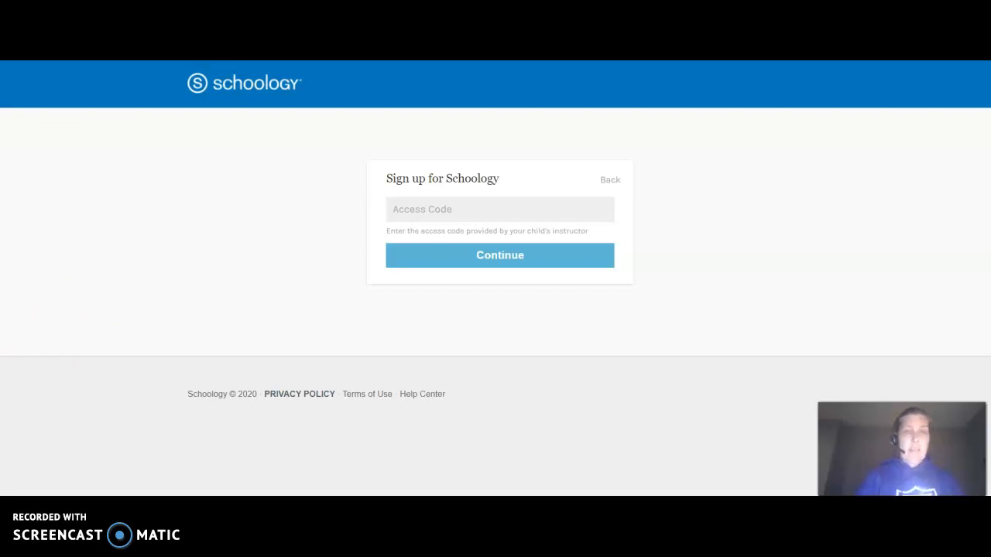
pyautogui.click(465, 209)
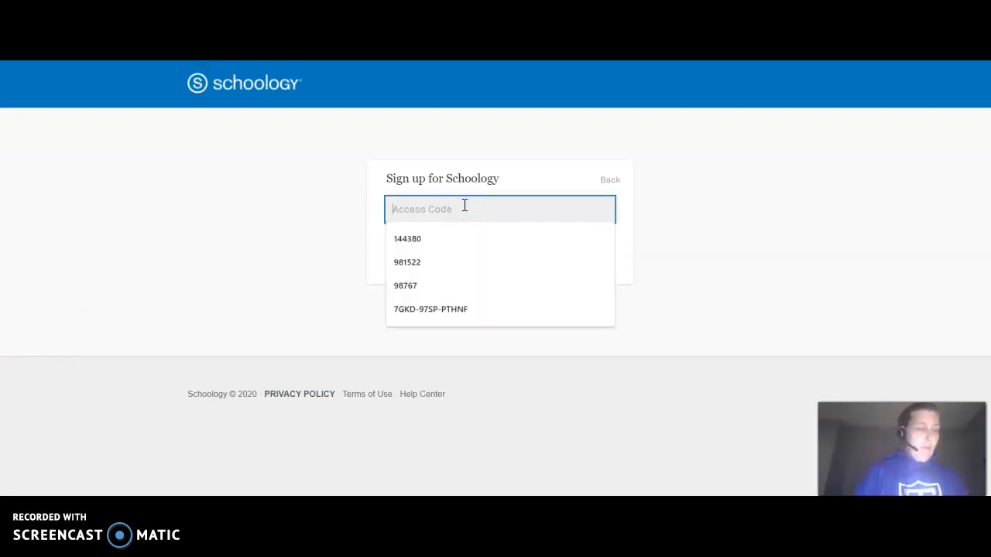
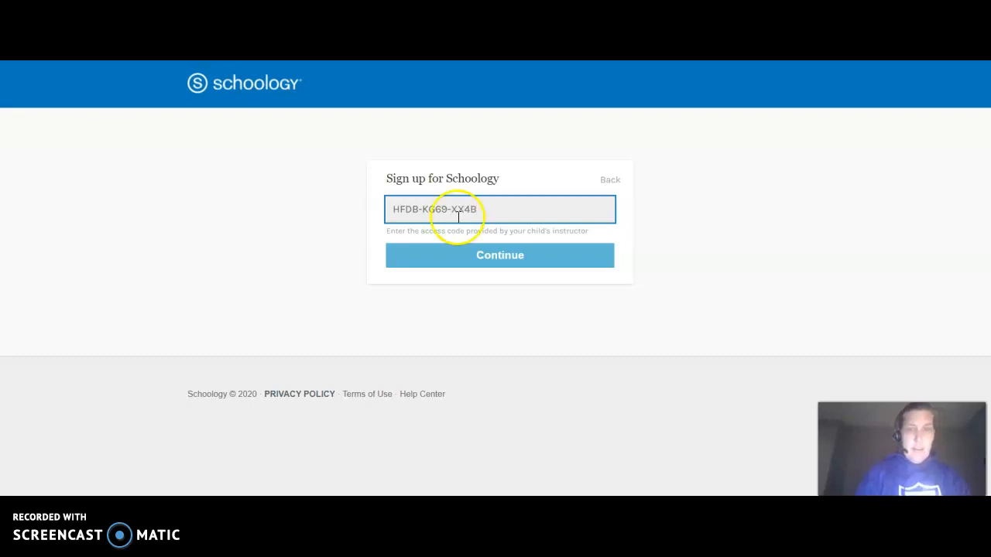
pyautogui.click(480, 255)
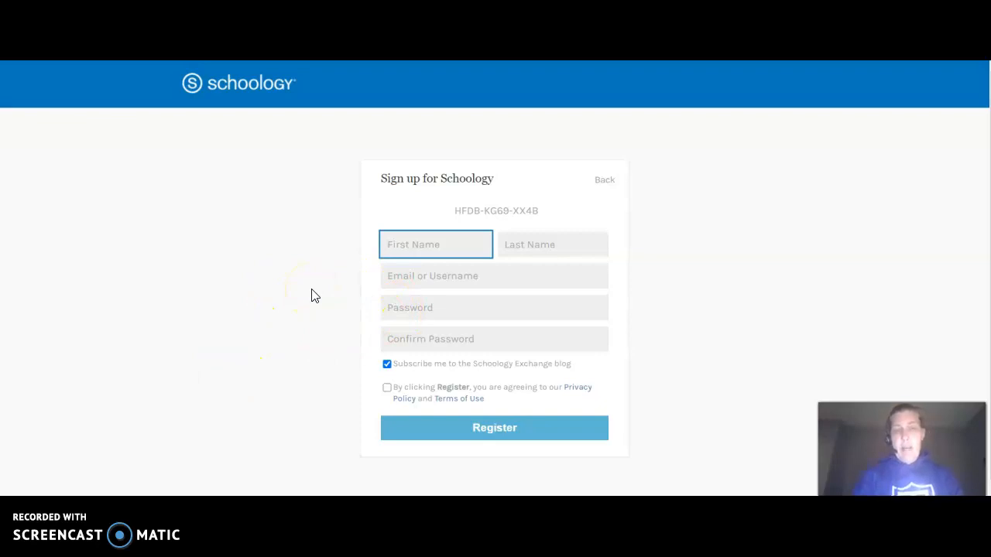
pyautogui.write('Tanya')
# Step: Fill in the parent's name, email and password and accept the terms
pyautogui.press('Tab')
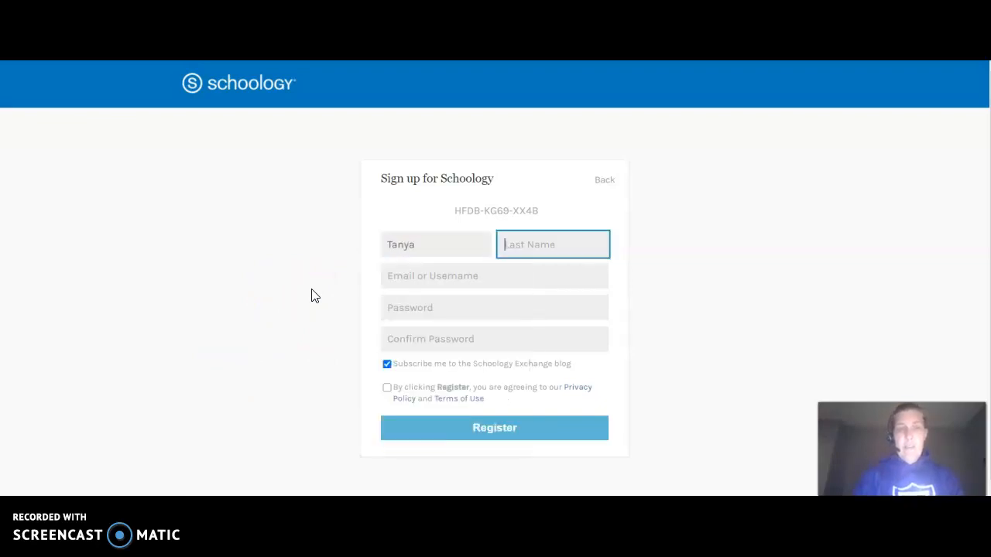
pyautogui.write('Teacher')
pyautogui.press('Tab')
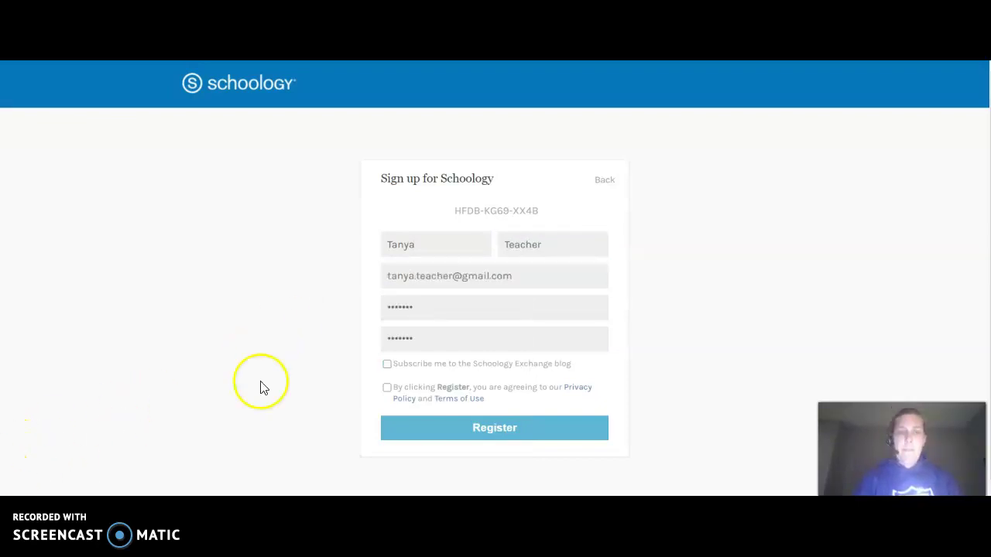
pyautogui.click(405, 243)
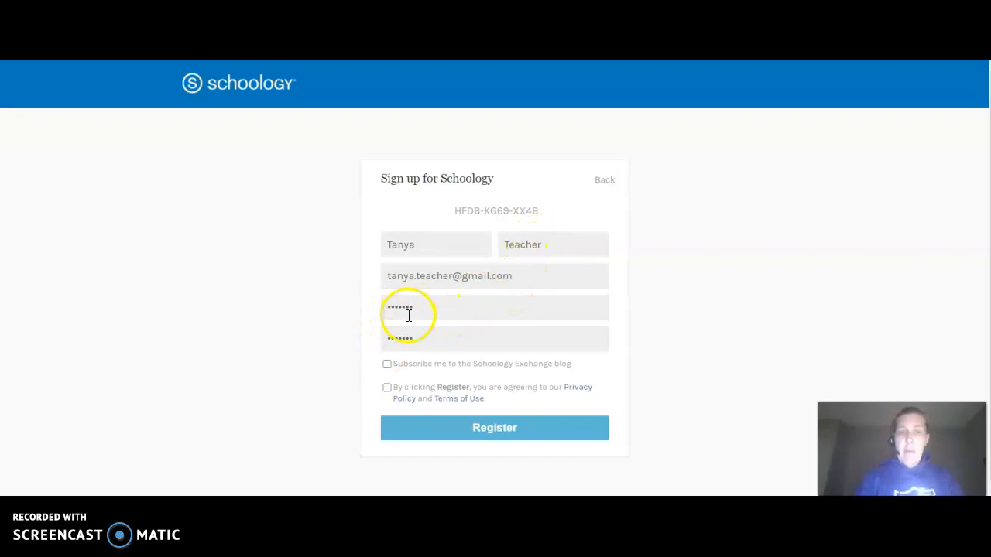
pyautogui.click(387, 388)
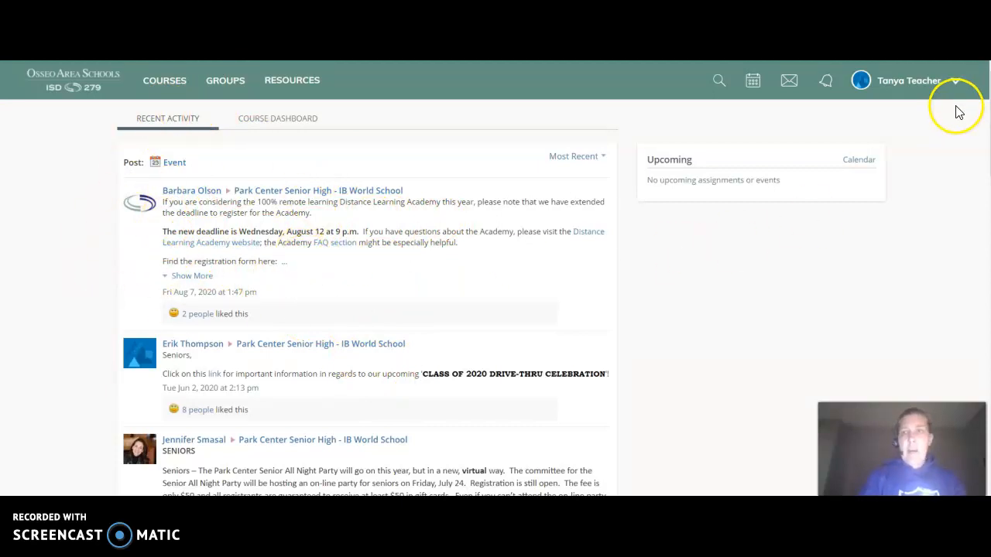
# Step: Show the account menu listing the linked child Chris Student
pyautogui.click(953, 81)
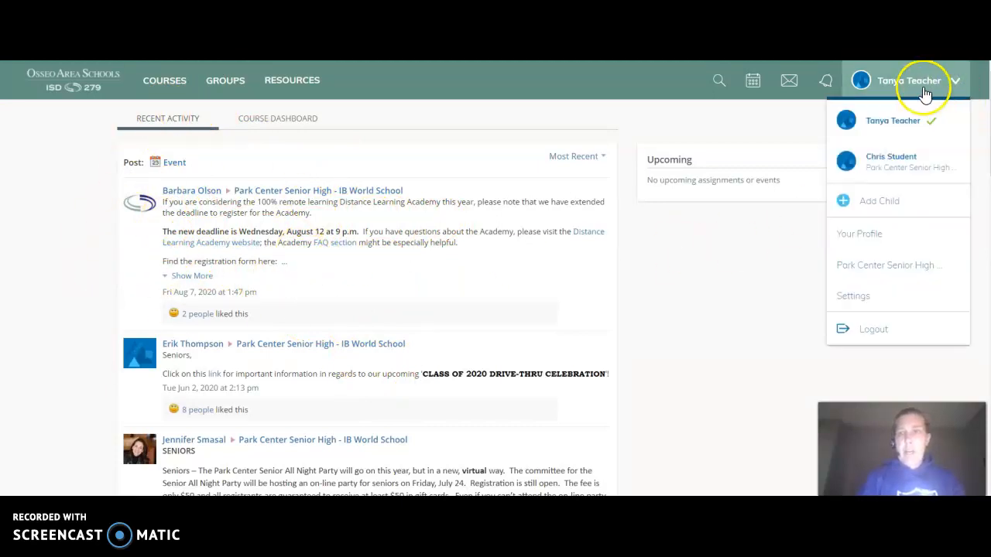
pyautogui.click(883, 167)
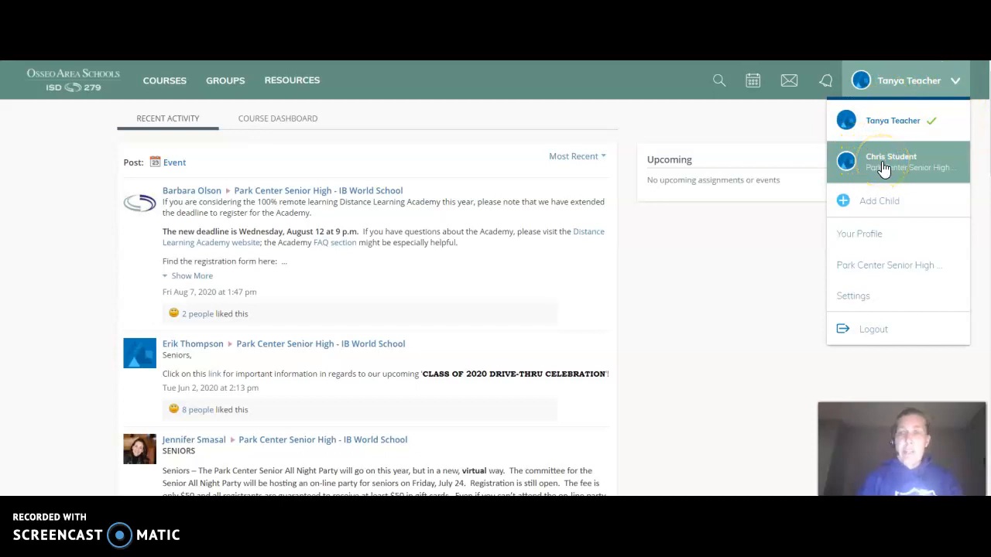